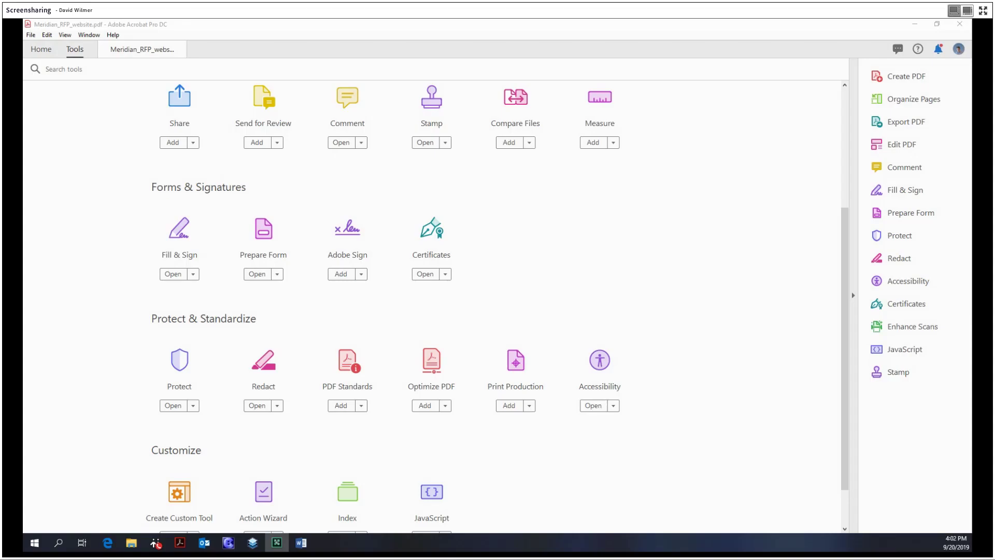
- Open Meridian_RFP_website.pdf in the Redact tool, showing page 2 of 13
{"action": "scroll", "coordinate": [235, 190], "scroll_direction": "down", "scroll_amount": 1}
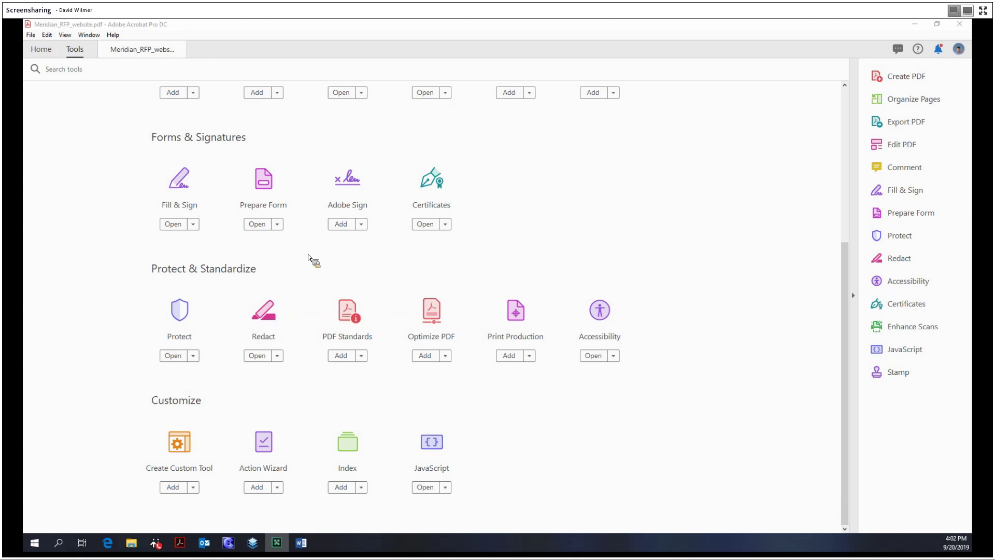
{"action": "left_click", "coordinate": [273, 309]}
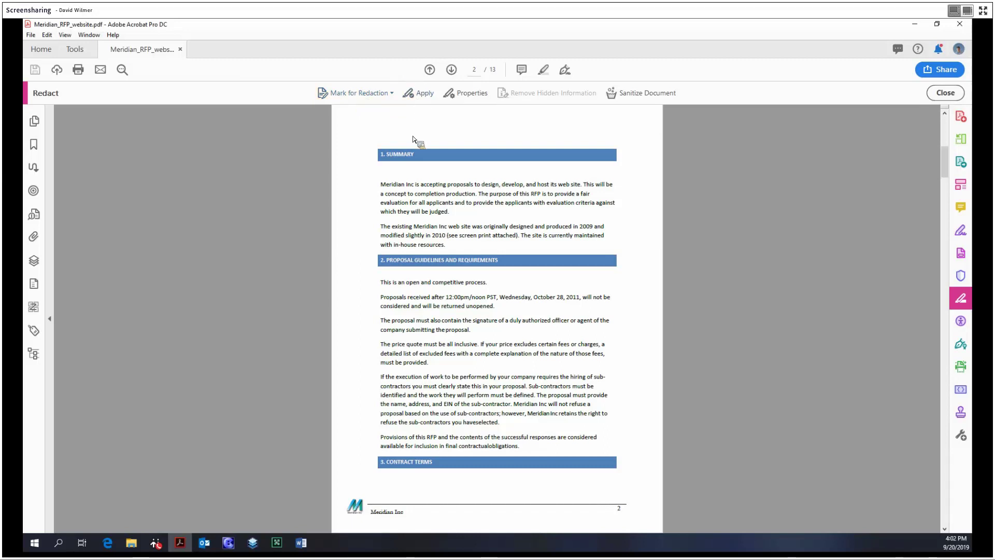
- Mark the first paragraph under 1. SUMMARY on page 2 for redaction with Text & Images
{"action": "left_click", "coordinate": [369, 94]}
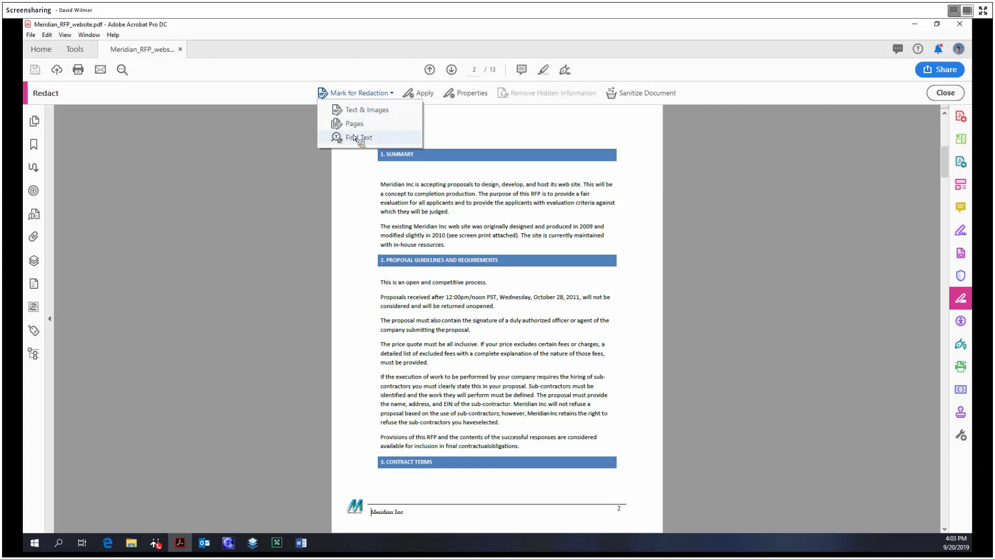
{"action": "left_click", "coordinate": [372, 111]}
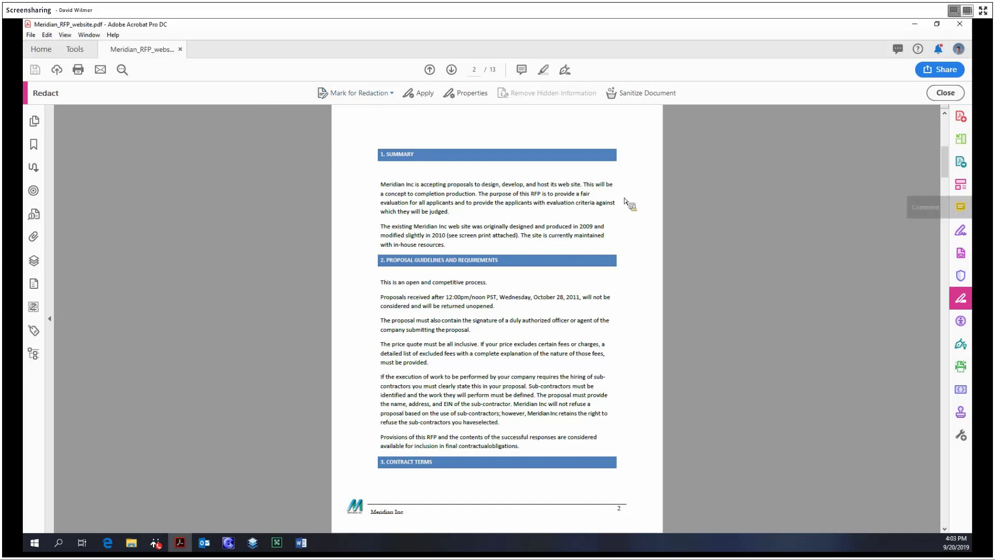
{"action": "left_click_drag", "start_coordinate": [385, 187], "coordinate": [454, 219]}
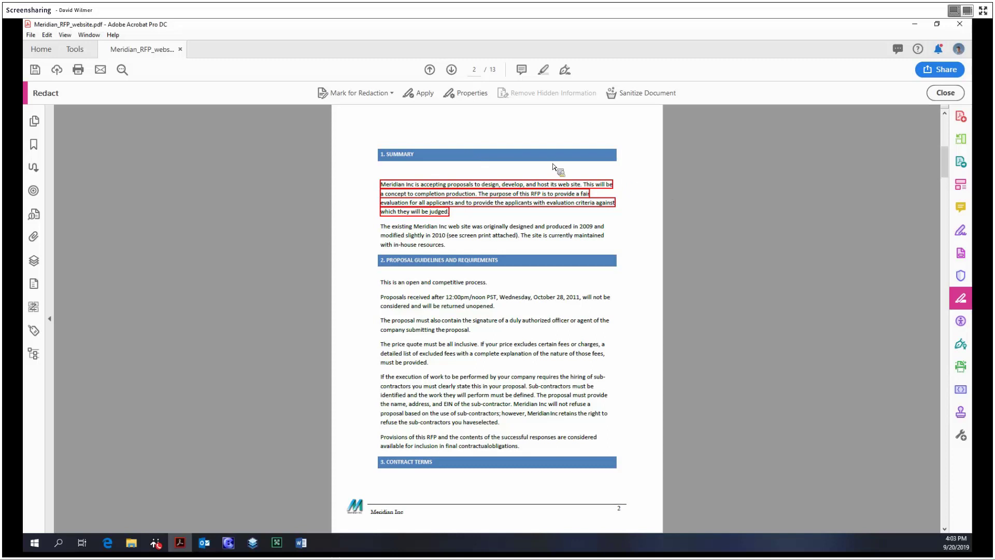
- Apply and confirm the redaction so the first Summary paragraph is permanently blacked out
{"action": "left_click", "coordinate": [424, 93]}
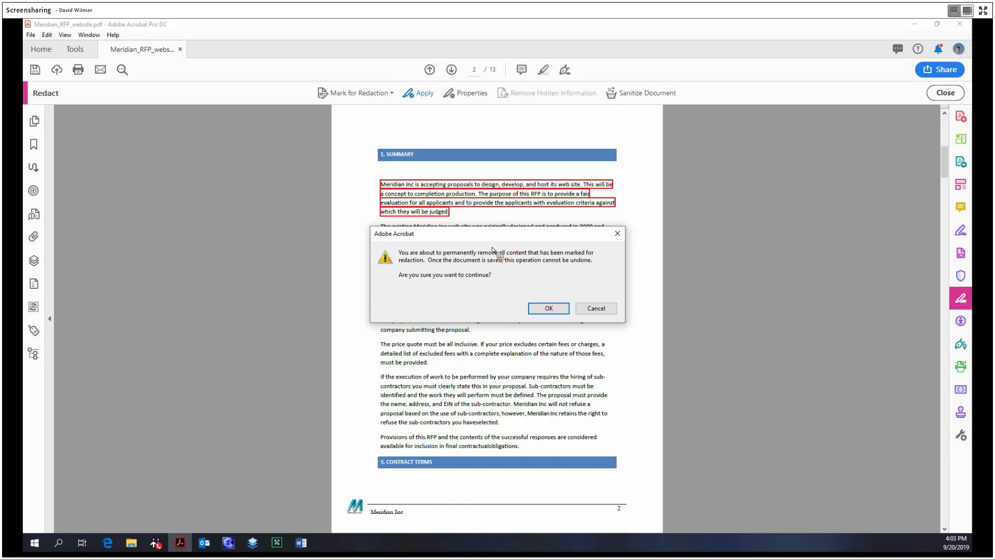
{"action": "left_click", "coordinate": [548, 309]}
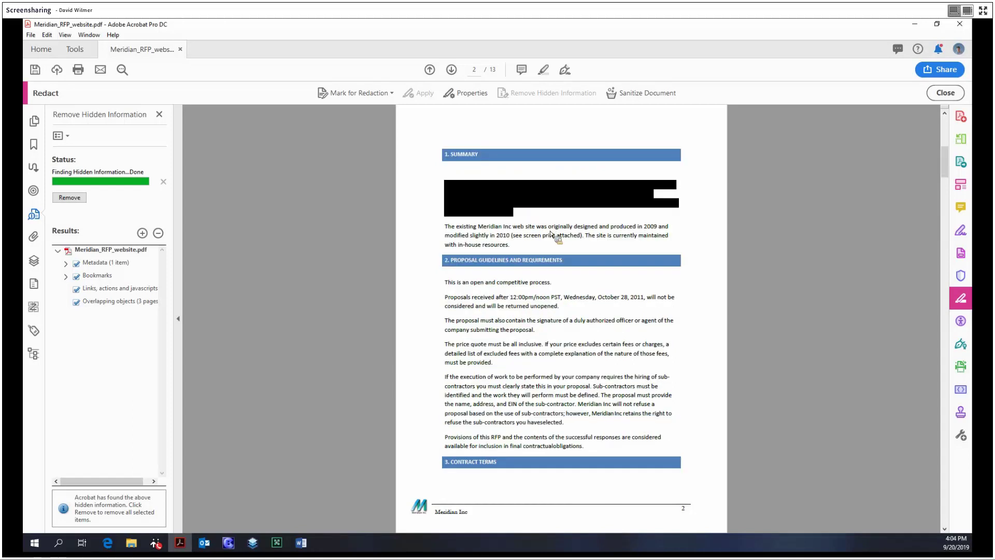
{"action": "scroll", "coordinate": [570, 241], "scroll_direction": "down", "scroll_amount": 3}
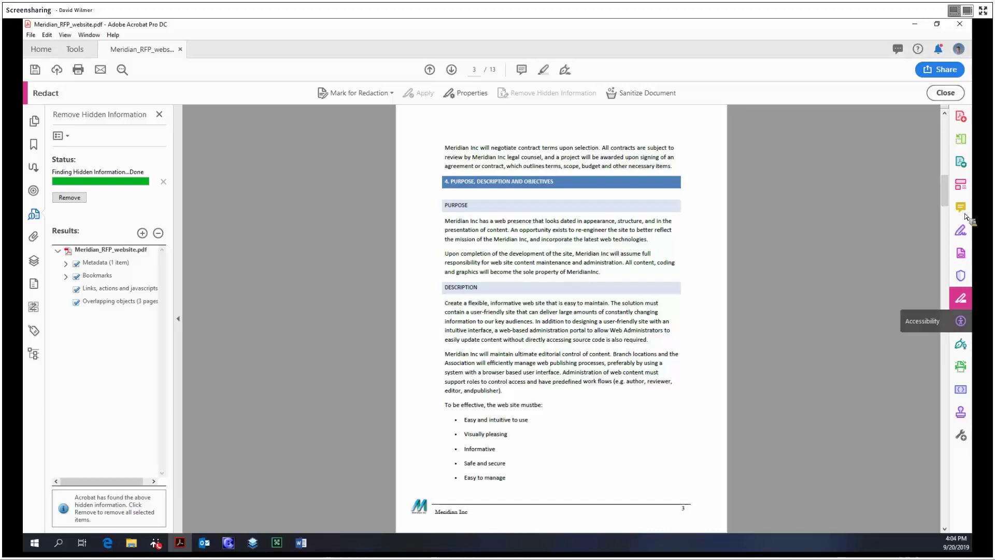
- Mark the current page 3 as a whole-page redaction, then apply and confirm it
{"action": "left_click", "coordinate": [369, 96]}
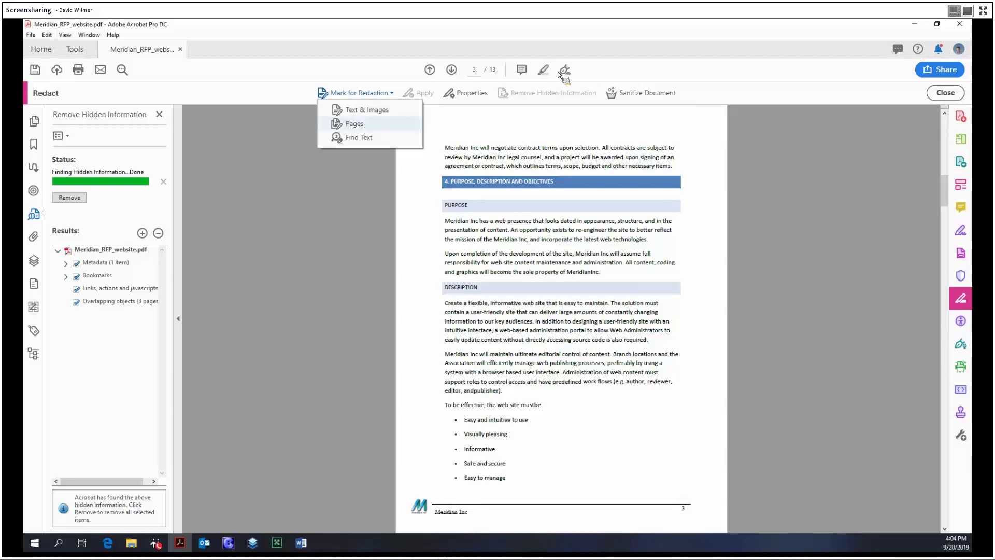
{"action": "left_click", "coordinate": [357, 124]}
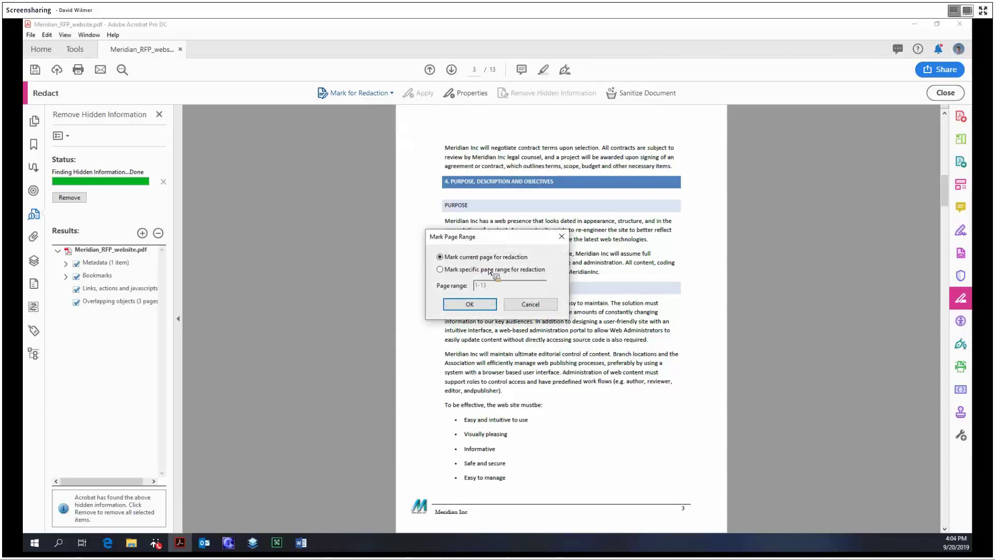
{"action": "left_click", "coordinate": [470, 271]}
{"action": "left_click", "coordinate": [472, 263]}
{"action": "left_click", "coordinate": [469, 308]}
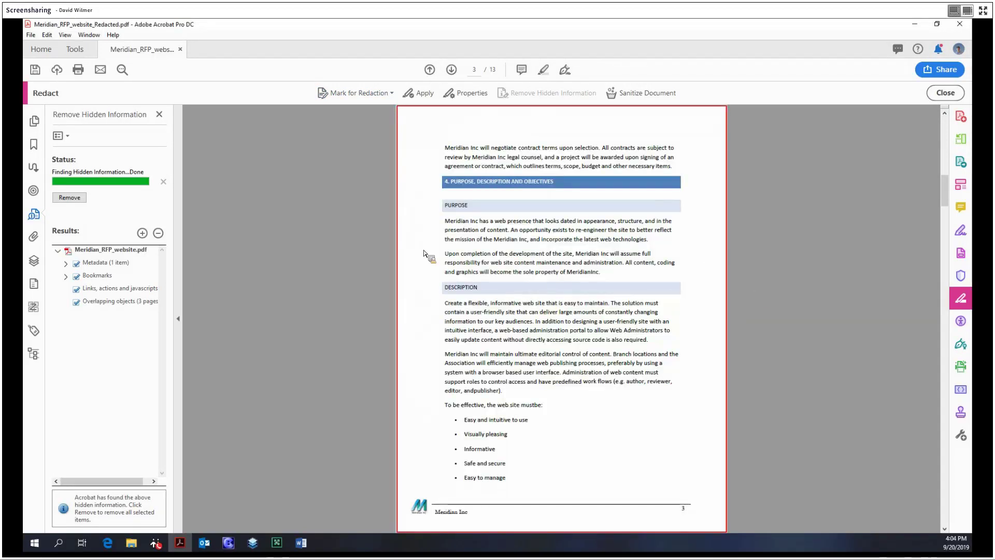
{"action": "left_click", "coordinate": [421, 94]}
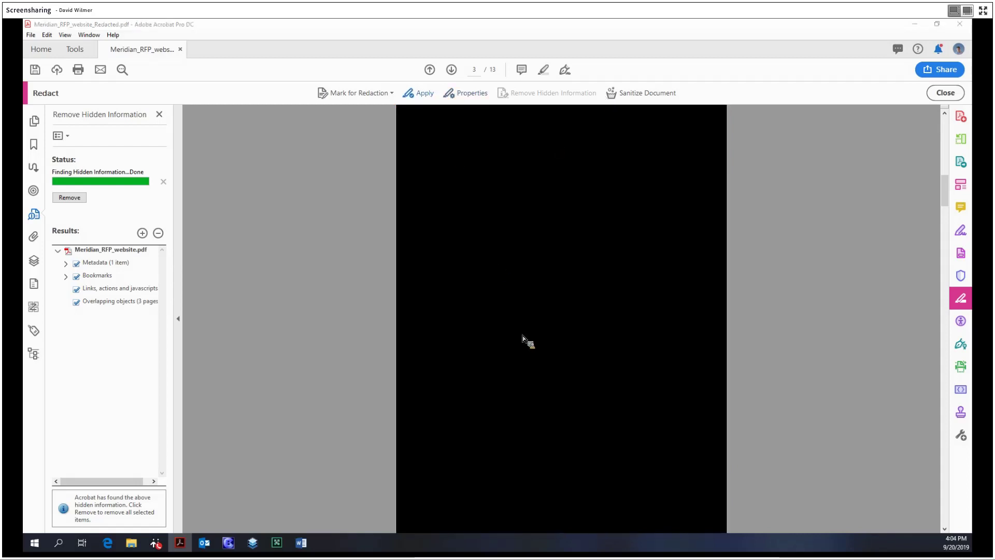
{"action": "left_click", "coordinate": [547, 309]}
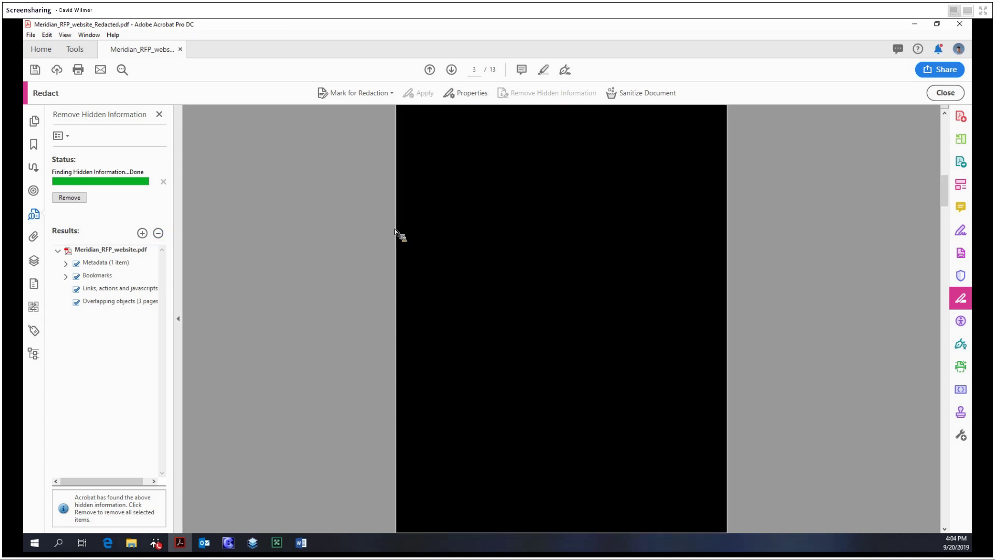
{"action": "scroll", "coordinate": [404, 248], "scroll_direction": "down", "scroll_amount": 3}
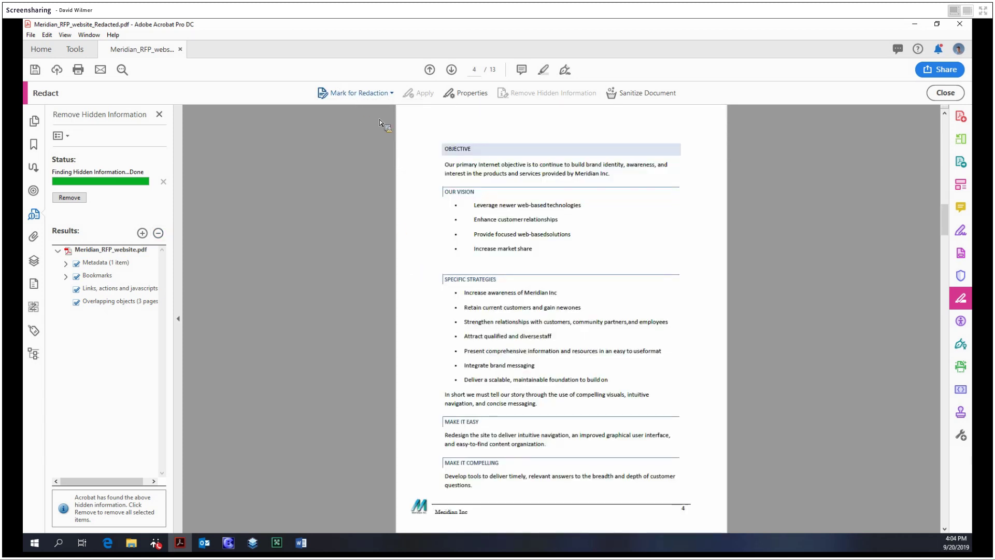
- Open the Find Text redaction search window and move it higher on screen
{"action": "left_click", "coordinate": [392, 92]}
{"action": "left_click", "coordinate": [402, 138]}
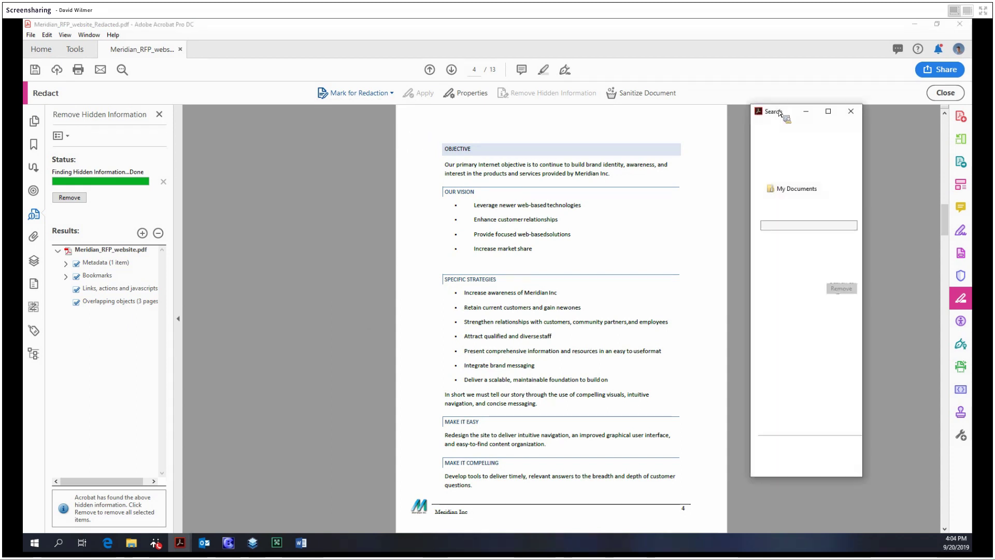
{"action": "left_click_drag", "start_coordinate": [780, 113], "coordinate": [787, 85]}
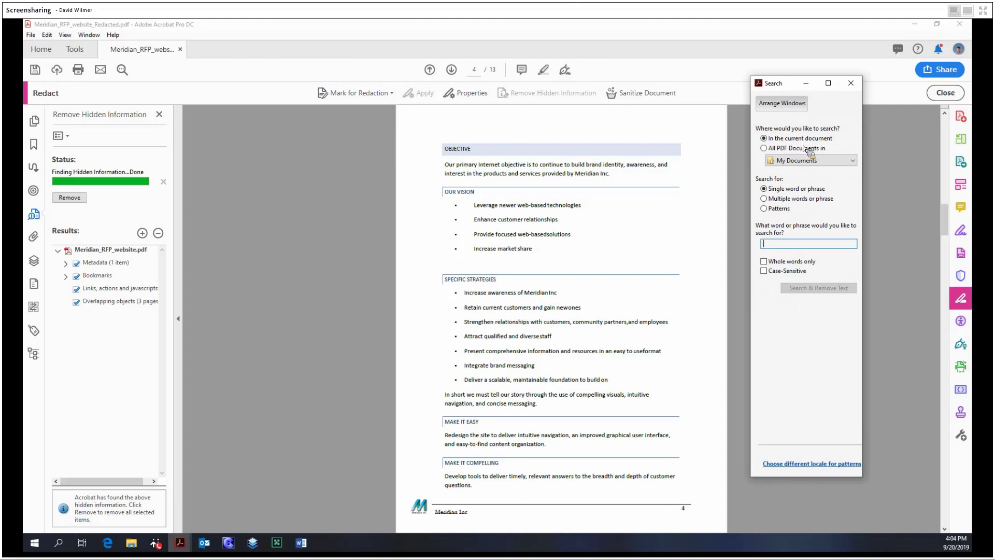
- Try the multiple-words and patterns search options, then settle on Single word or phrase
{"action": "left_click", "coordinate": [782, 190]}
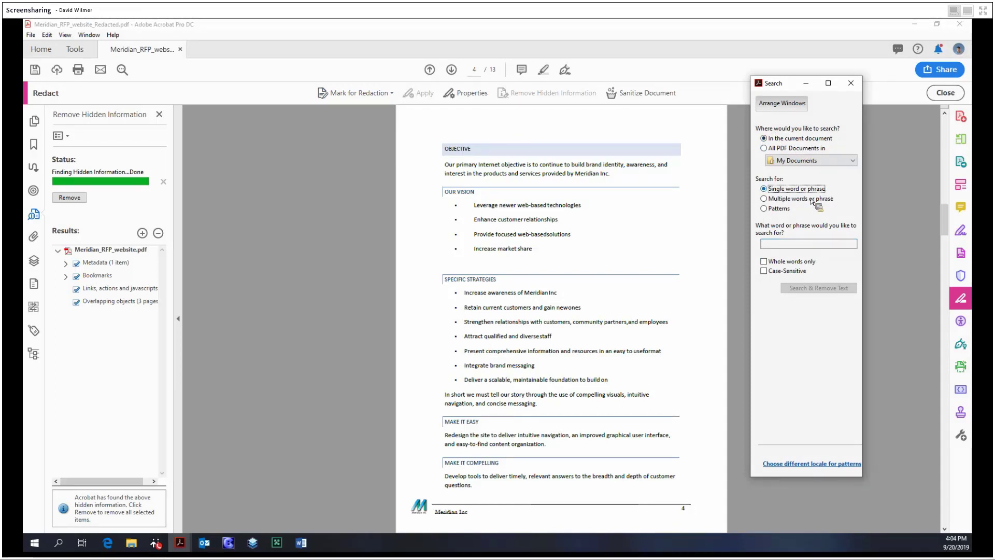
{"action": "left_click", "coordinate": [810, 200]}
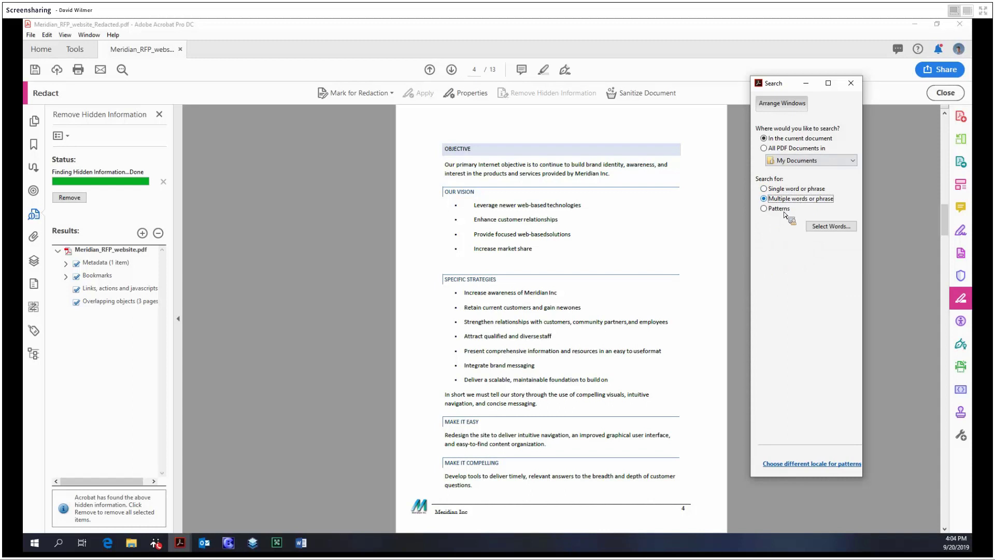
{"action": "left_click", "coordinate": [784, 210]}
{"action": "left_click", "coordinate": [850, 227]}
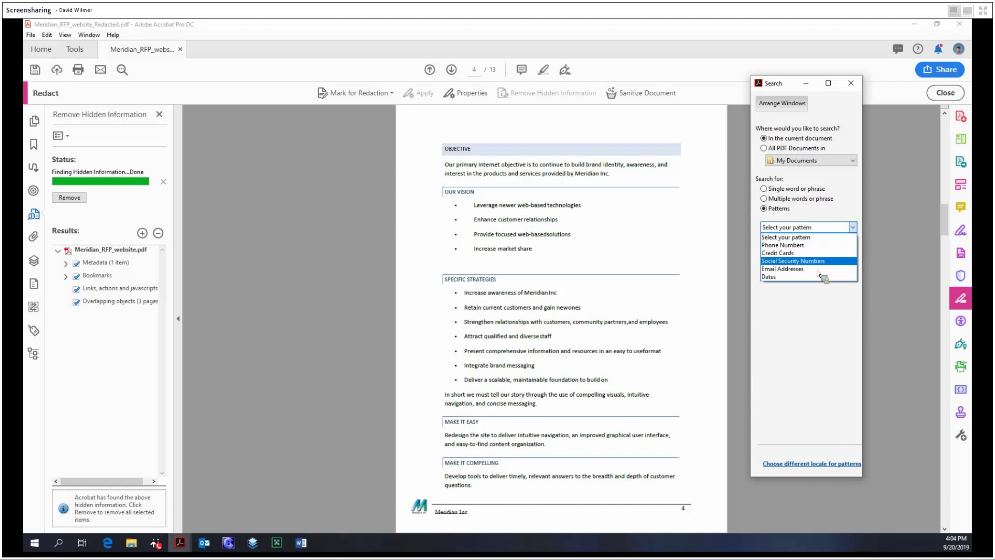
{"action": "left_click", "coordinate": [850, 227]}
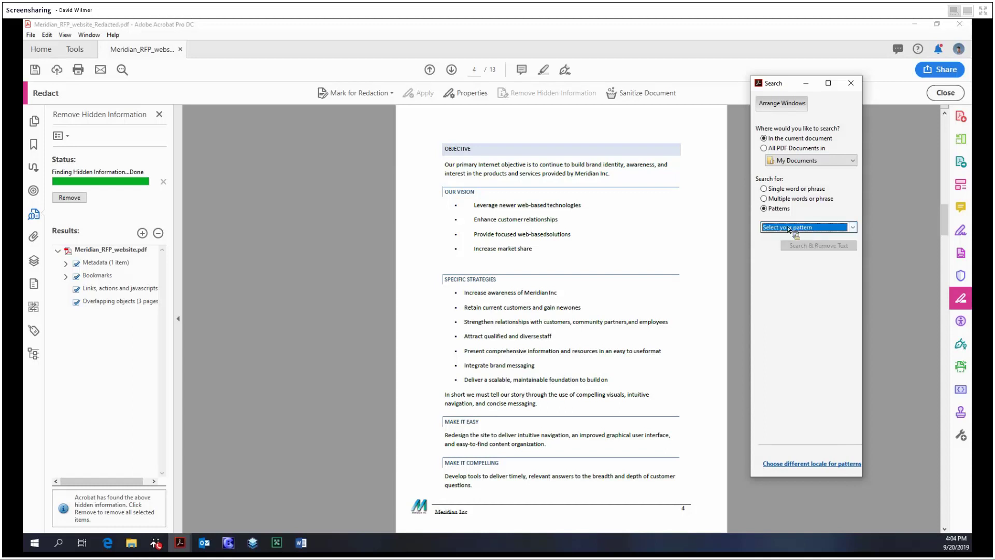
{"action": "left_click", "coordinate": [793, 199]}
{"action": "left_click", "coordinate": [836, 230]}
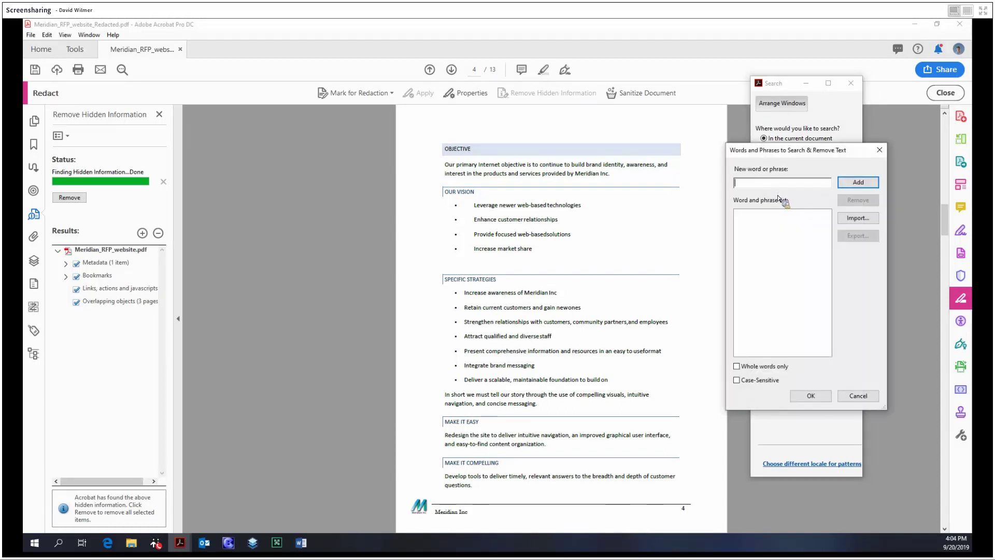
{"action": "left_click", "coordinate": [771, 220]}
{"action": "left_click", "coordinate": [859, 396]}
{"action": "left_click", "coordinate": [798, 189]}
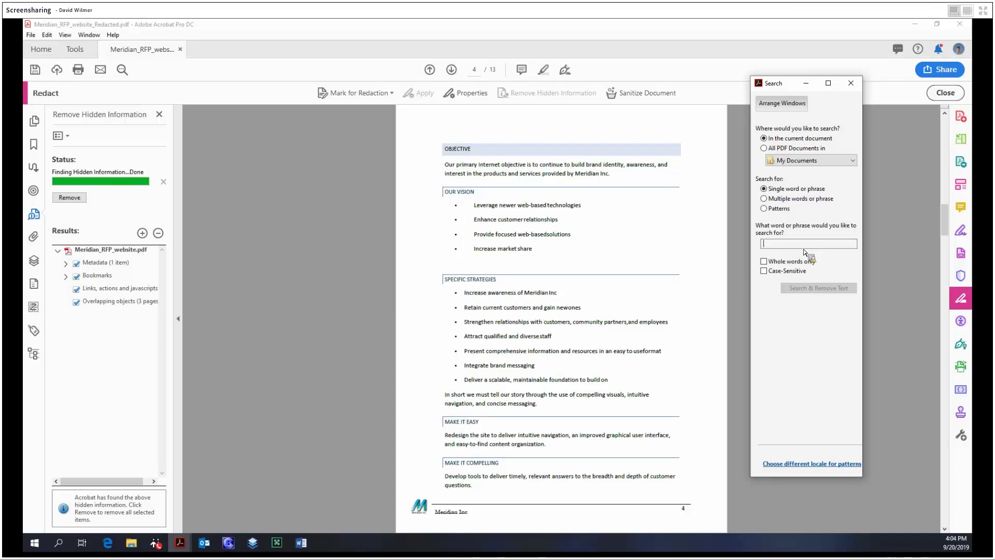
- Search the current document for 'Meridian Inc'
{"action": "type", "text": "Meri"}
{"action": "key", "text": "BackSpace"}
{"action": "type", "text": "Meridian"}
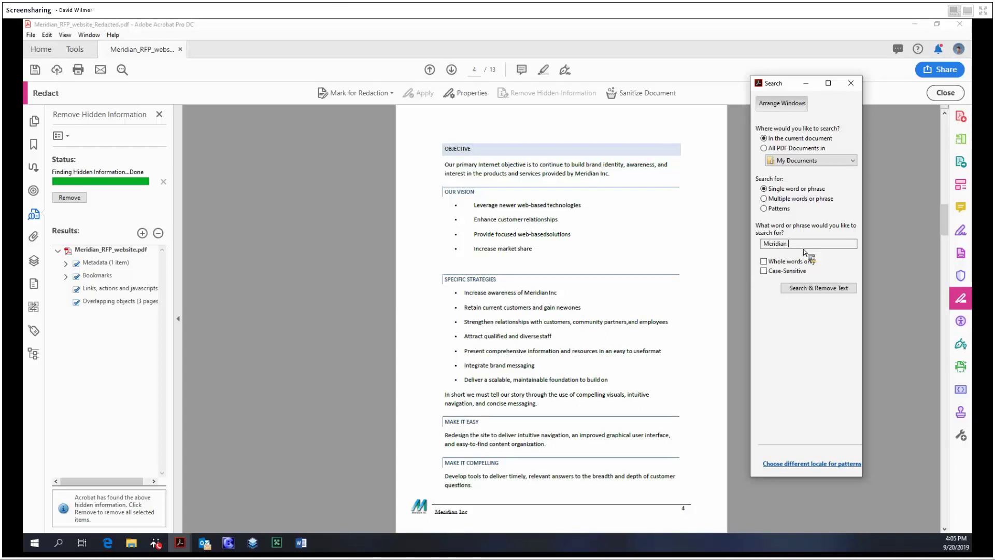
{"action": "type", "text": " Inc"}
{"action": "left_click", "coordinate": [819, 288]}
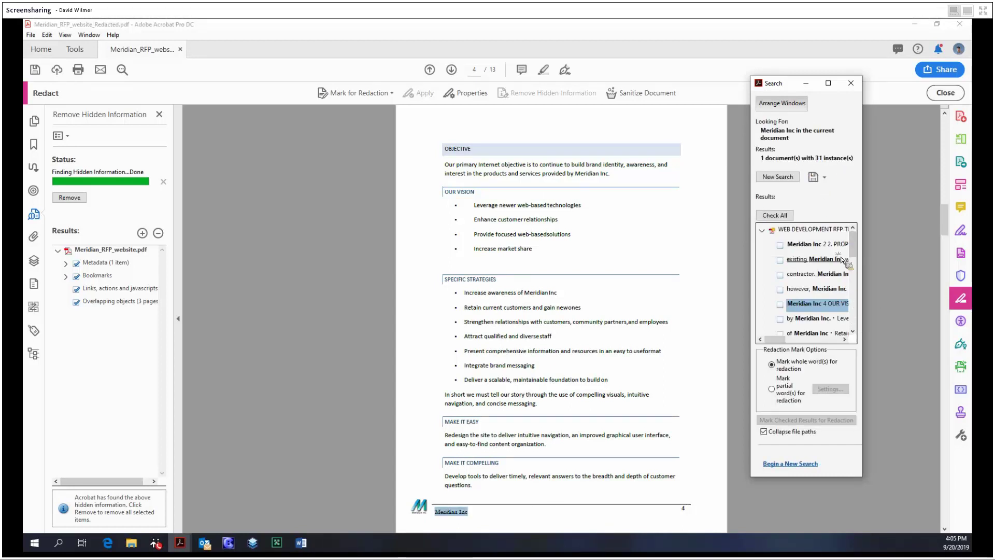
- Browse the Meridian Inc matches on pages 2, 4 and 5, then return to the first result
{"action": "left_click", "coordinate": [813, 248]}
{"action": "left_click", "coordinate": [825, 260]}
{"action": "left_click", "coordinate": [827, 275]}
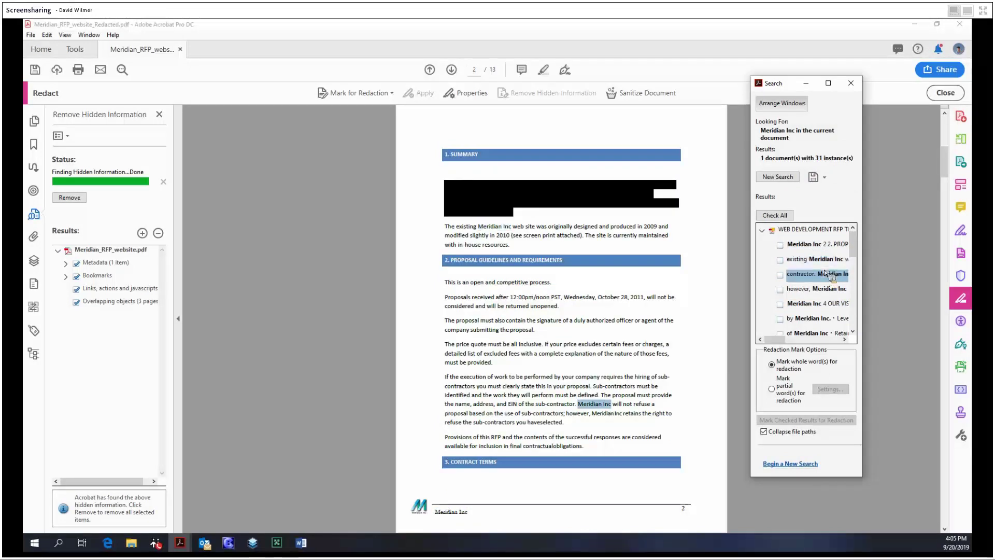
{"action": "left_click", "coordinate": [826, 290]}
{"action": "left_click", "coordinate": [828, 305]}
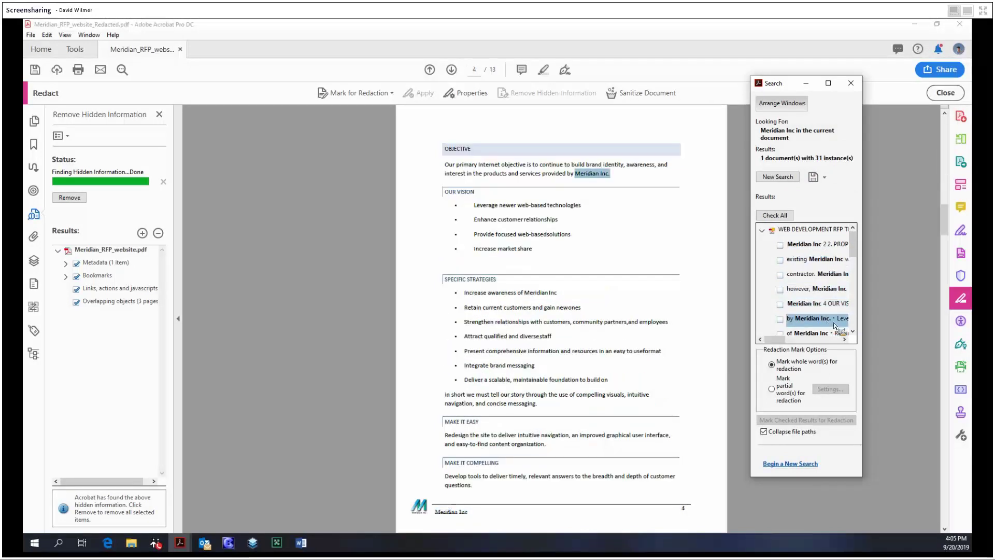
{"action": "left_click", "coordinate": [829, 319]}
{"action": "left_click", "coordinate": [834, 311]}
{"action": "left_click", "coordinate": [835, 317]}
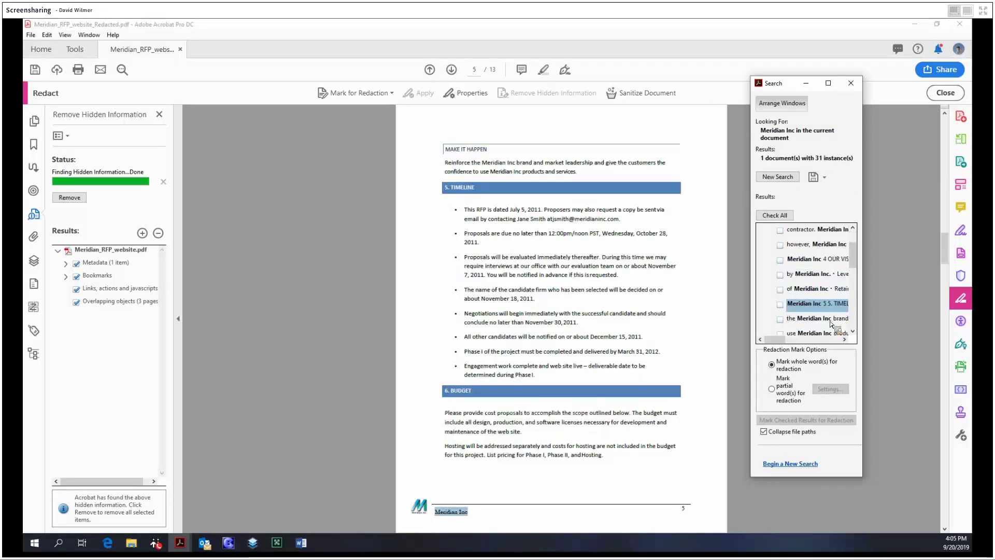
{"action": "left_click", "coordinate": [830, 325]}
{"action": "key", "text": "Home"}
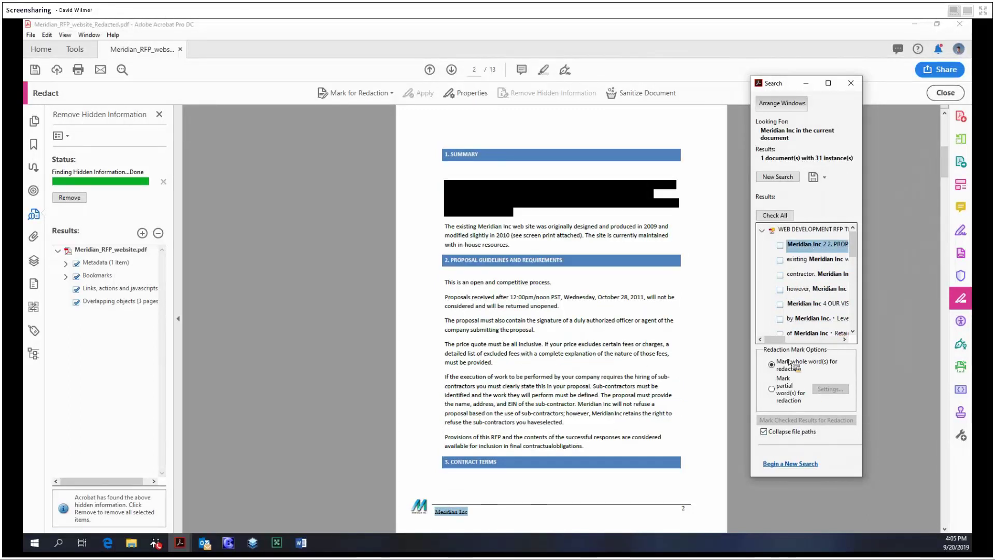
- Mark all checked Meridian Inc results as whole words for redaction and apply them
{"action": "left_click", "coordinate": [775, 215]}
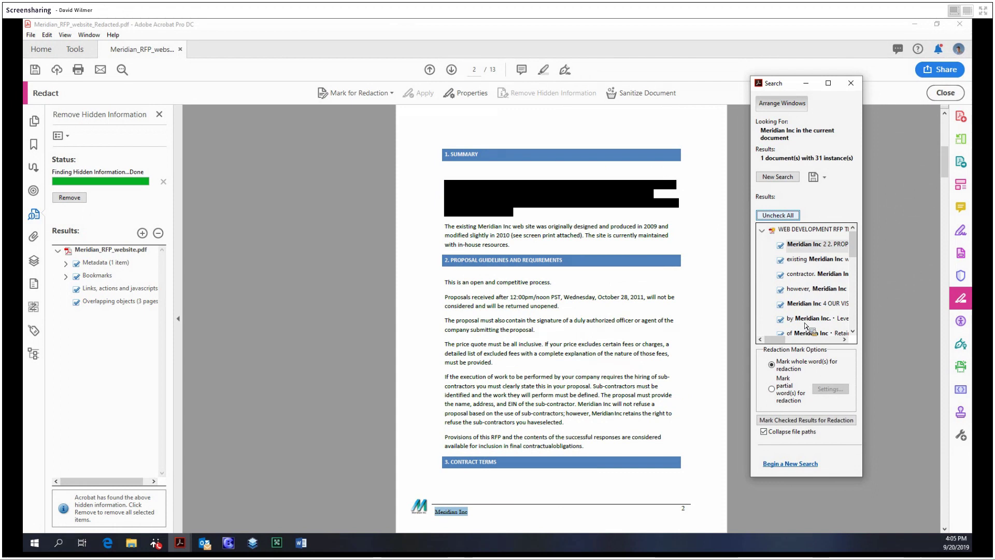
{"action": "left_click", "coordinate": [797, 373]}
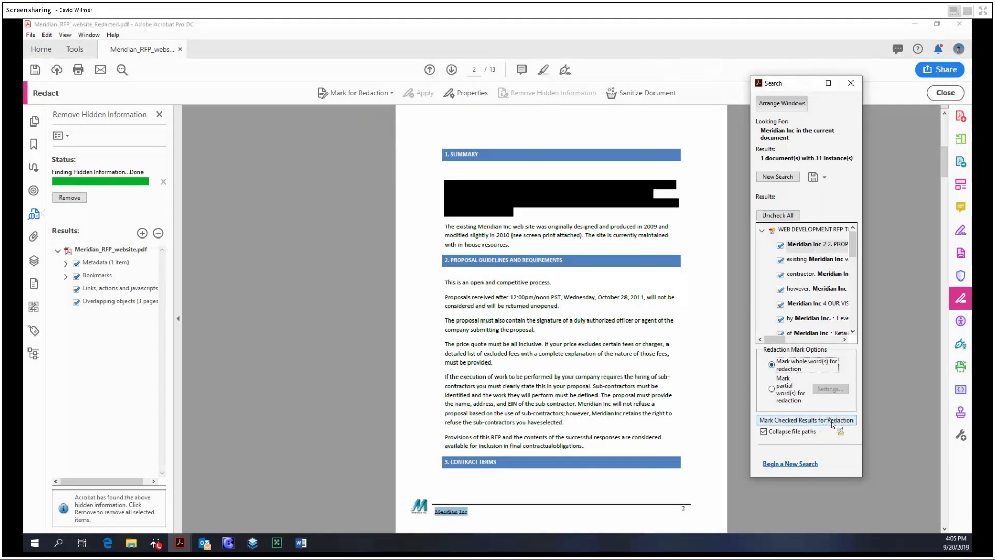
{"action": "left_click", "coordinate": [833, 420]}
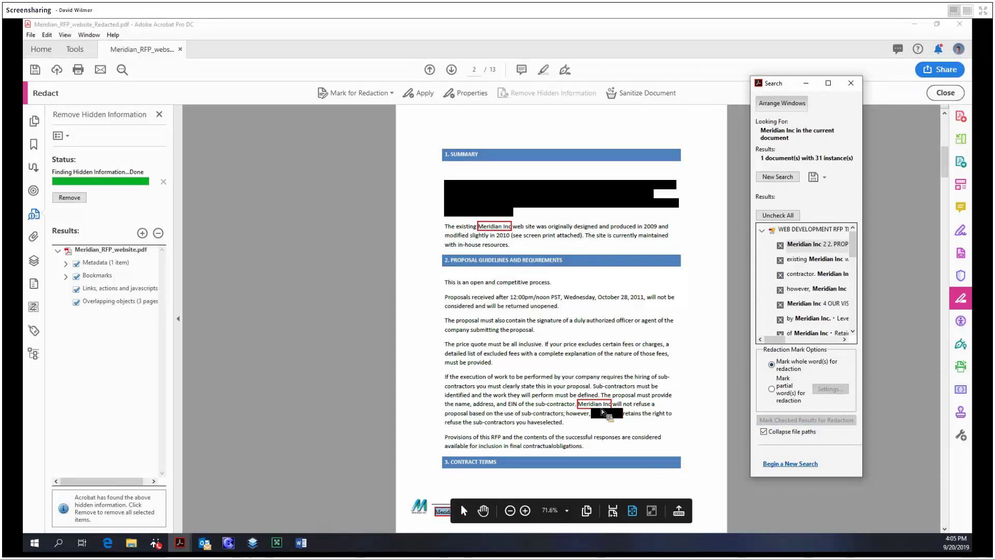
{"action": "left_click", "coordinate": [432, 100]}
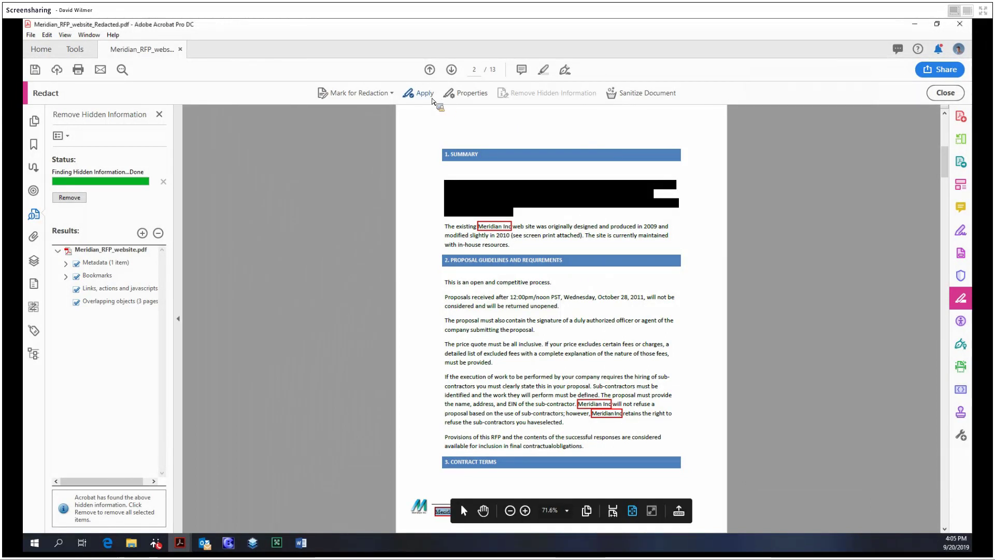
{"action": "left_click", "coordinate": [433, 101]}
{"action": "left_click", "coordinate": [563, 310]}
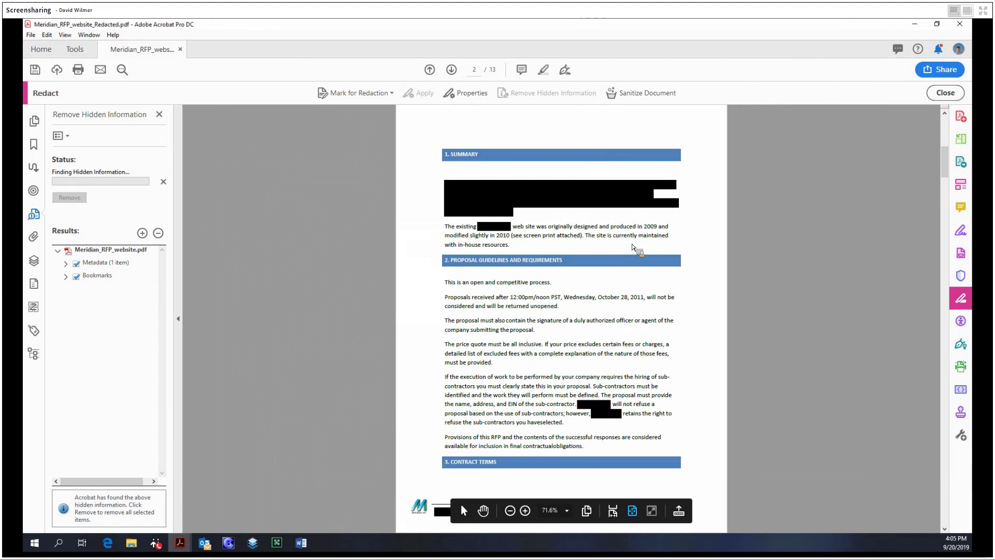
{"action": "scroll", "coordinate": [633, 248], "scroll_direction": "down", "scroll_amount": 15}
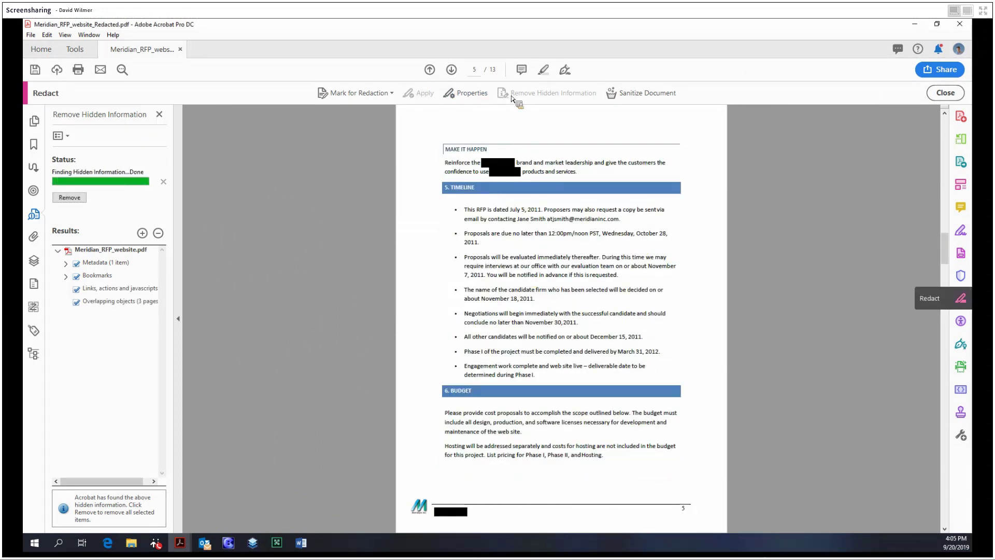
{"action": "left_click", "coordinate": [476, 97]}
{"action": "left_click_drag", "start_coordinate": [498, 151], "coordinate": [661, 138]}
{"action": "left_click", "coordinate": [576, 150]}
{"action": "left_click", "coordinate": [550, 150]}
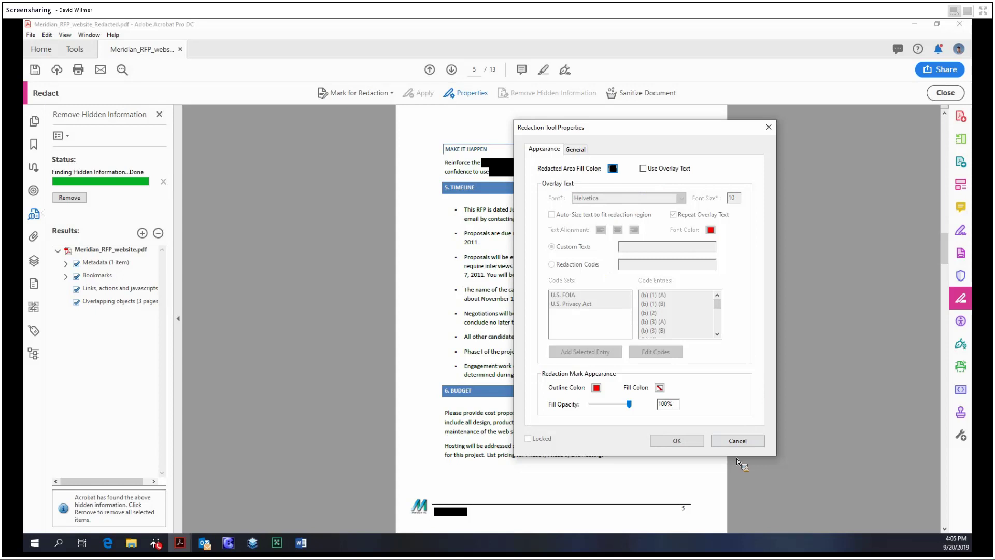
{"action": "key", "text": "Escape"}
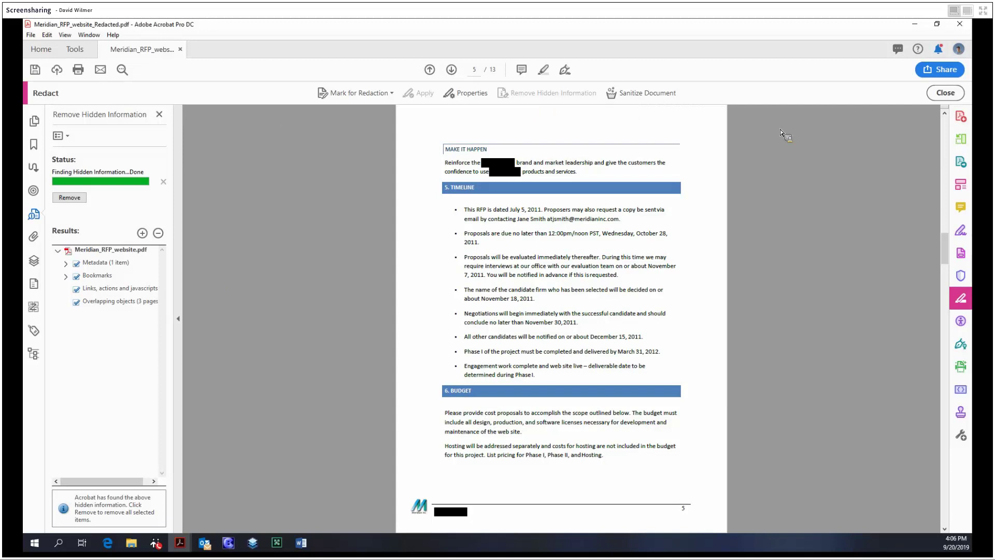
{"action": "left_click", "coordinate": [642, 93]}
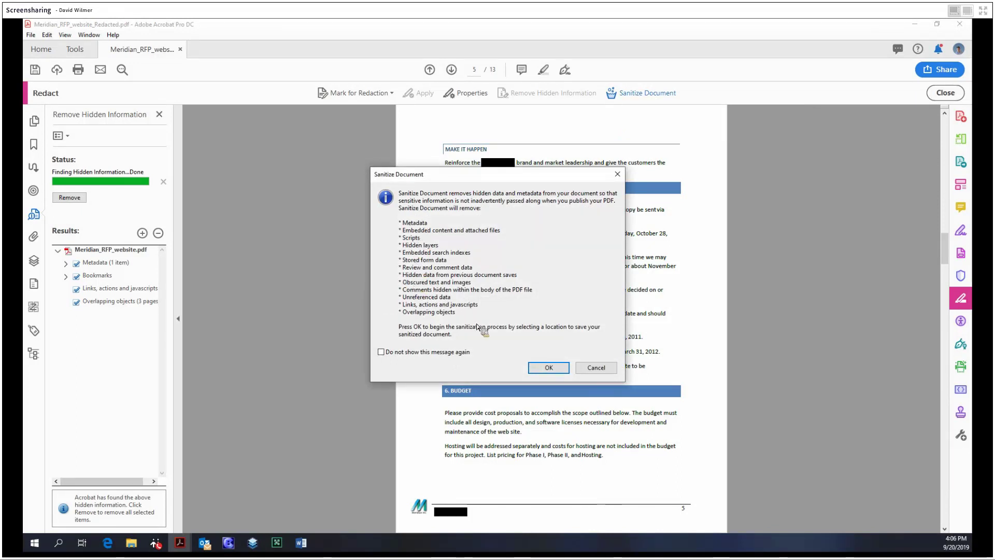
- Save the sanitized copy as 'Meridian_RFP_website sani.pdf' and dismiss the sanitization notice
{"action": "left_click", "coordinate": [552, 368]}
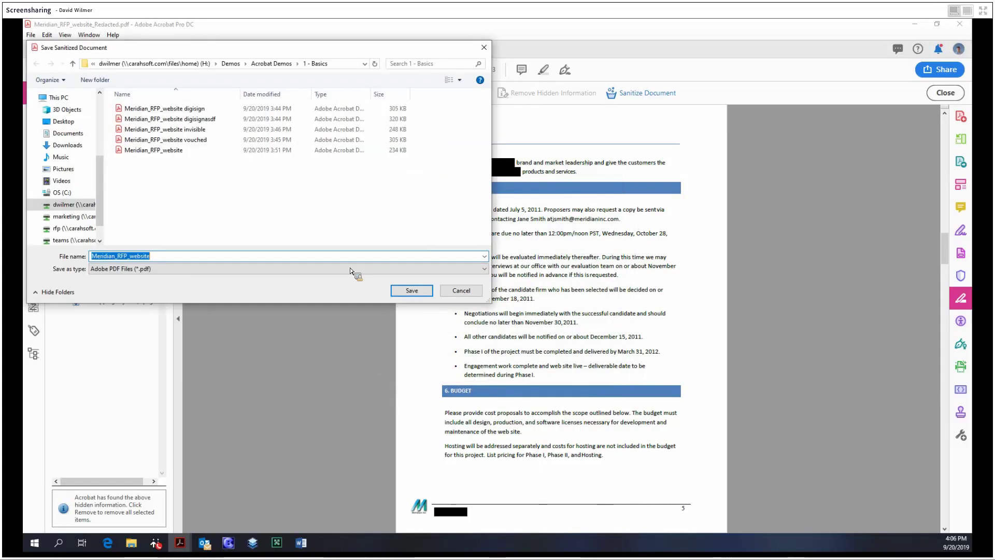
{"action": "key", "text": "End"}
{"action": "type", "text": "sani"}
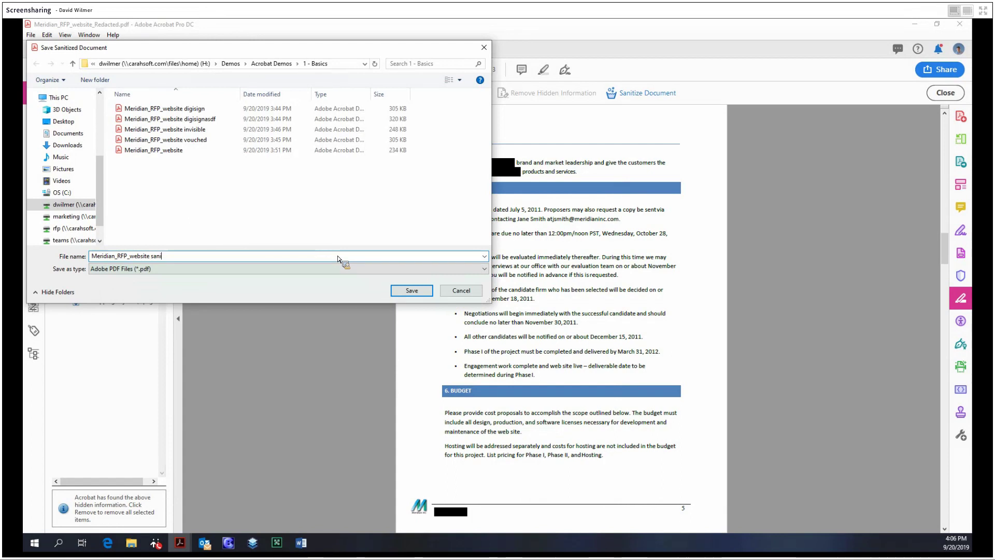
{"action": "key", "text": "Return"}
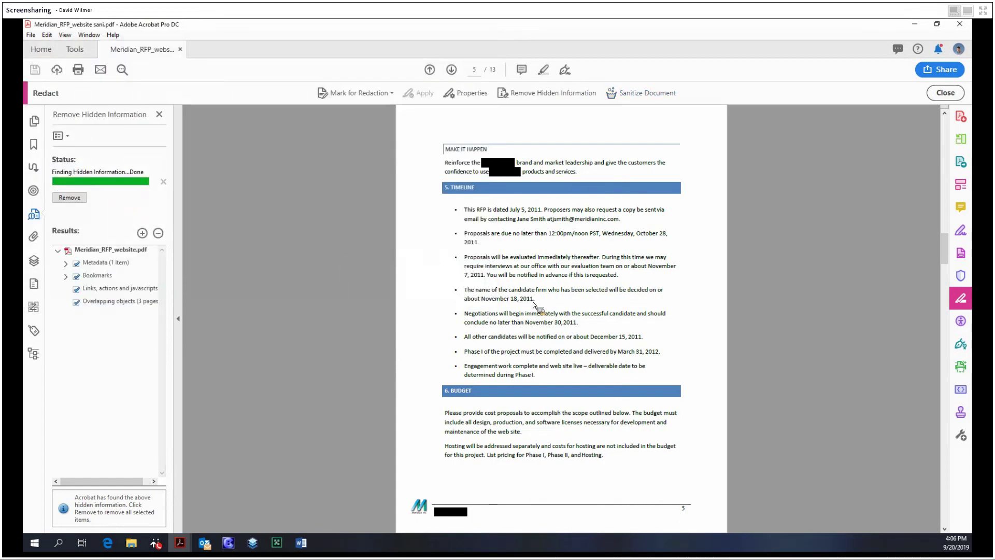
{"action": "scroll", "coordinate": [555, 283], "scroll_direction": "up", "scroll_amount": 2}
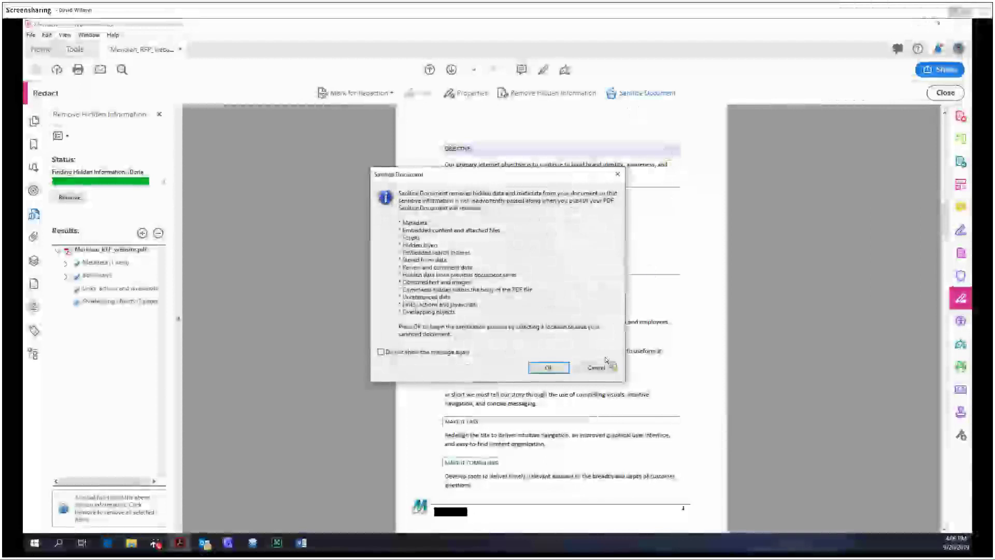
{"action": "key", "text": "Return"}
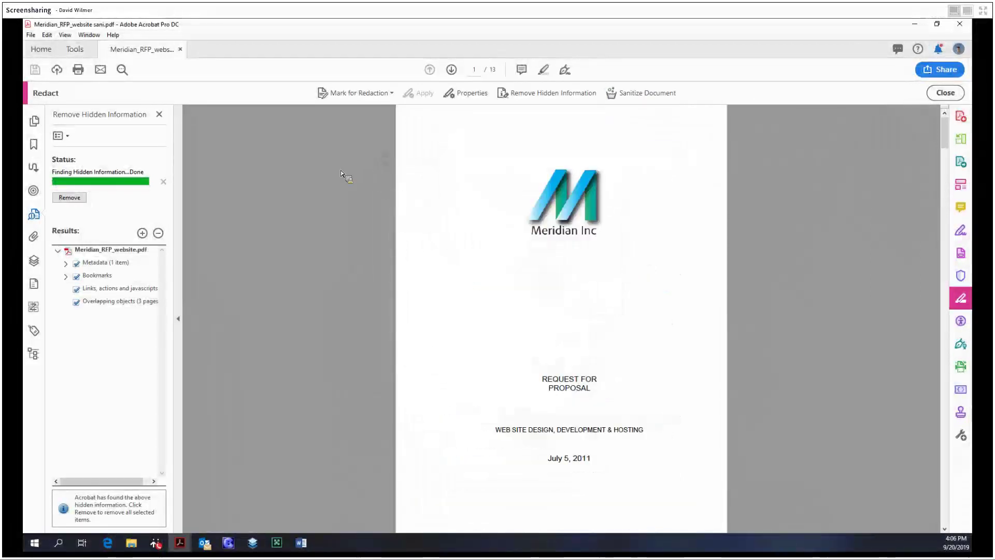
- Close the Remove Hidden Information pane and show the Tools overview page
{"action": "left_click", "coordinate": [159, 114]}
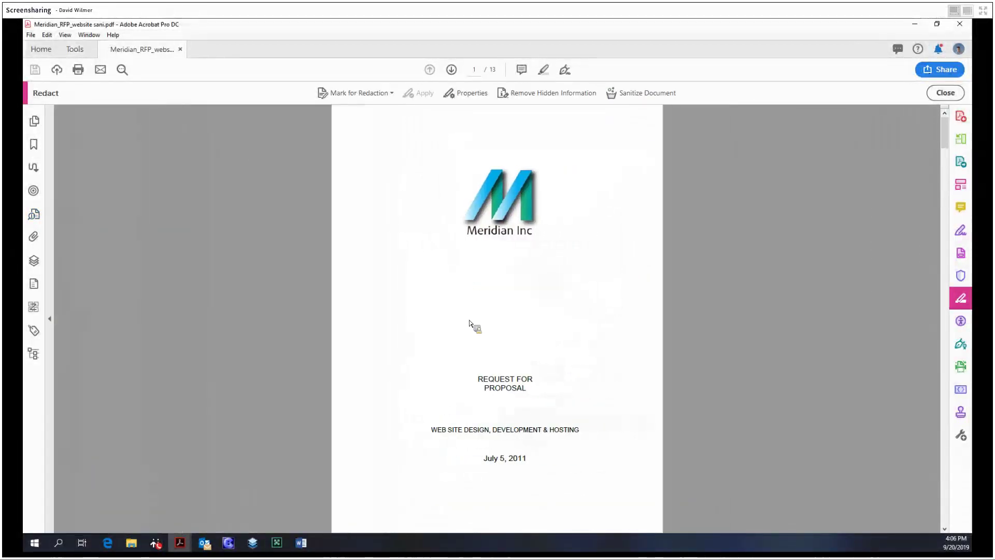
{"action": "left_click", "coordinate": [76, 53]}
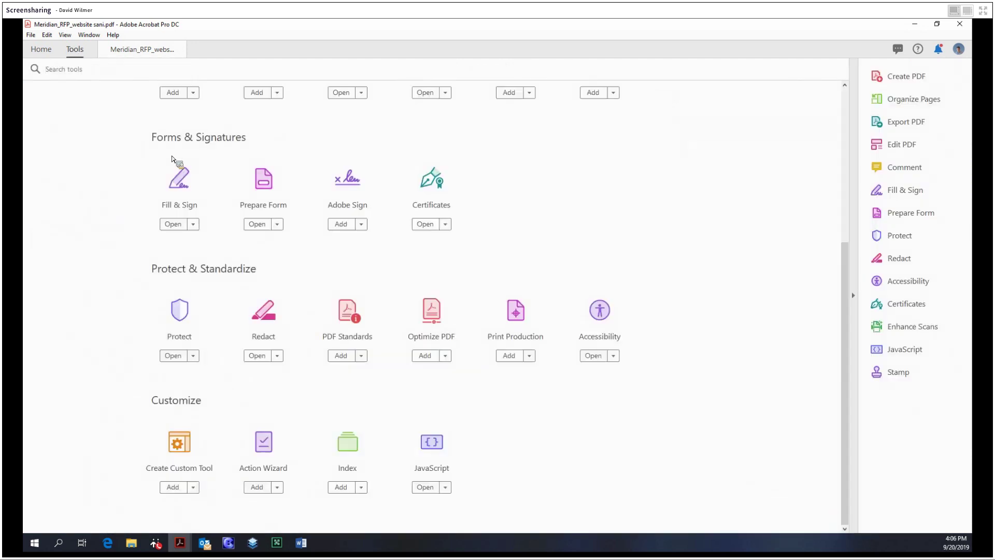